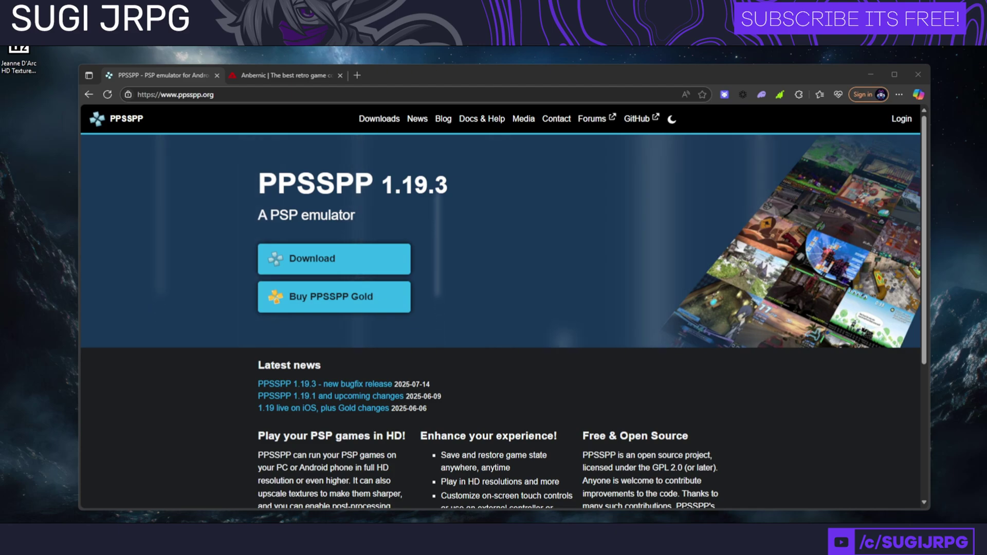
- Open the PPSSPP download page and look through the builds offered for each platform
drag(454, 219, 254, 224)
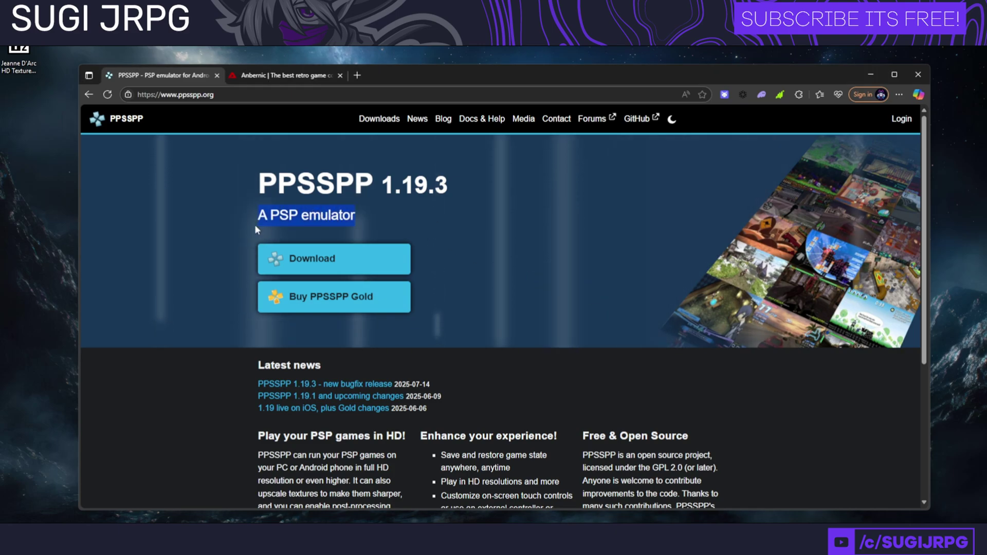
click(254, 224)
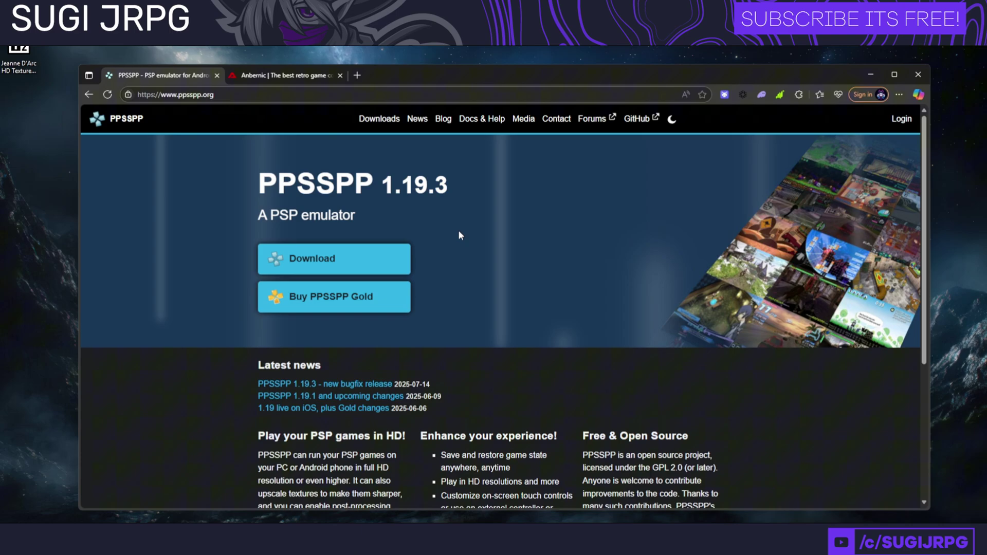
click(340, 258)
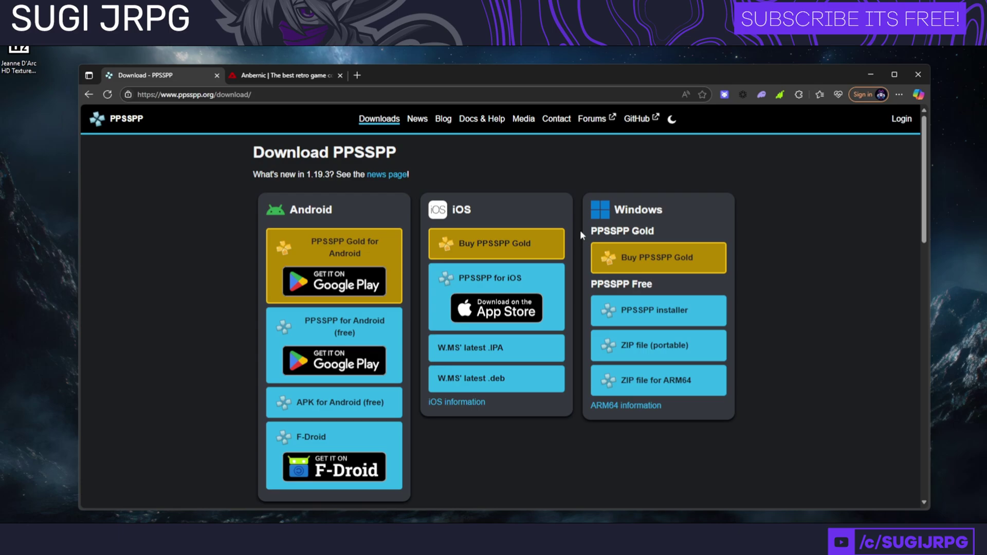
scroll(495, 206, down, 4)
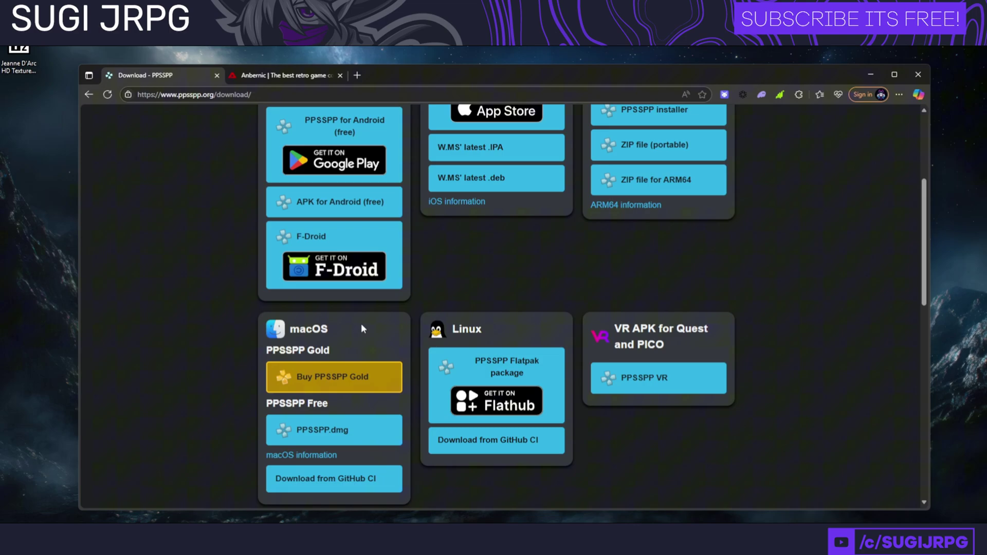
scroll(489, 348, up, 4)
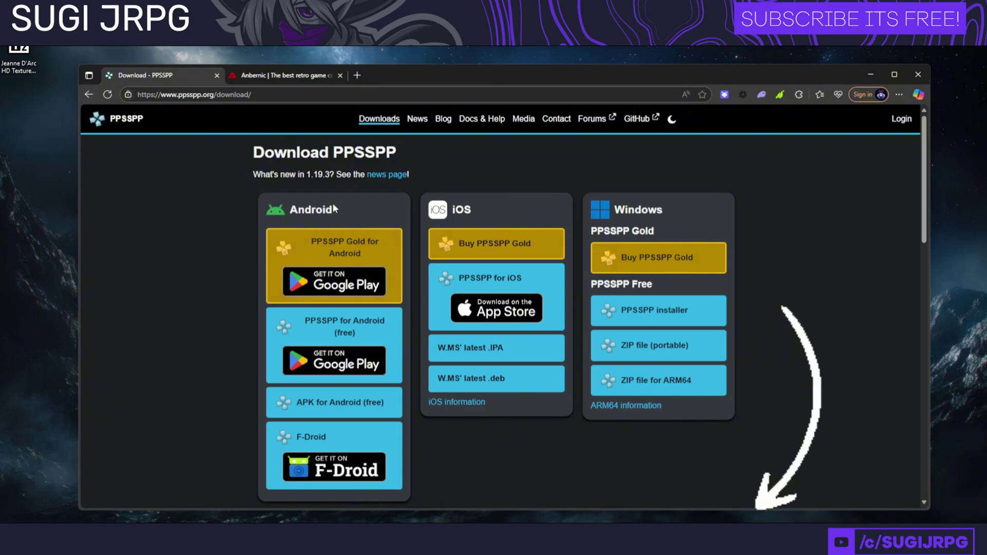
- Switch to the Anbernic store page and look through its featured handheld consoles and deals
click(281, 79)
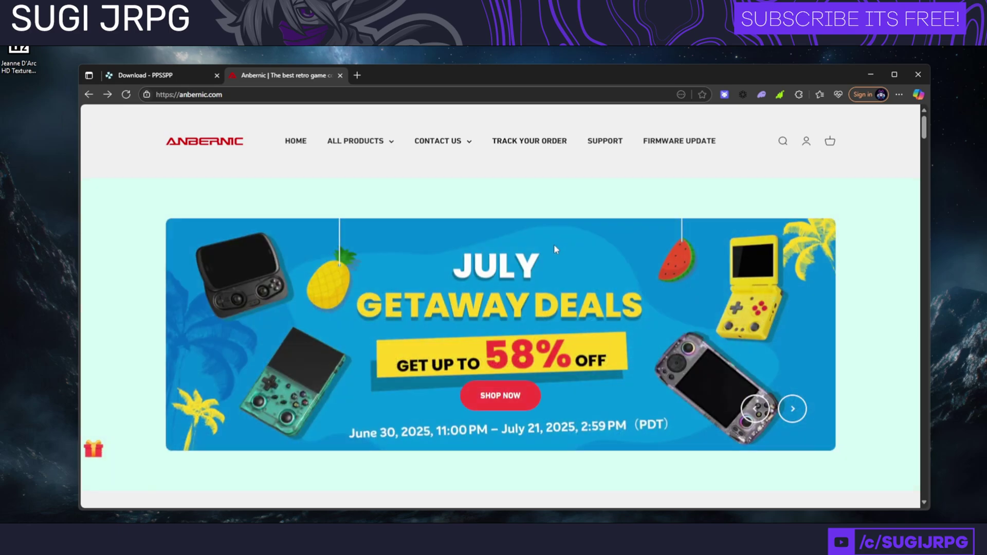
scroll(561, 245, down, 1)
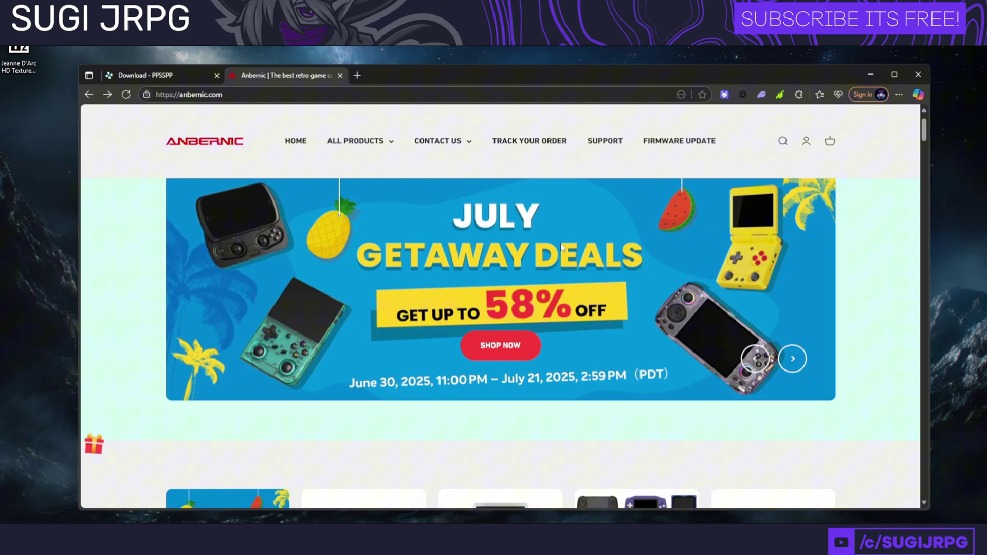
scroll(561, 247, down, 4)
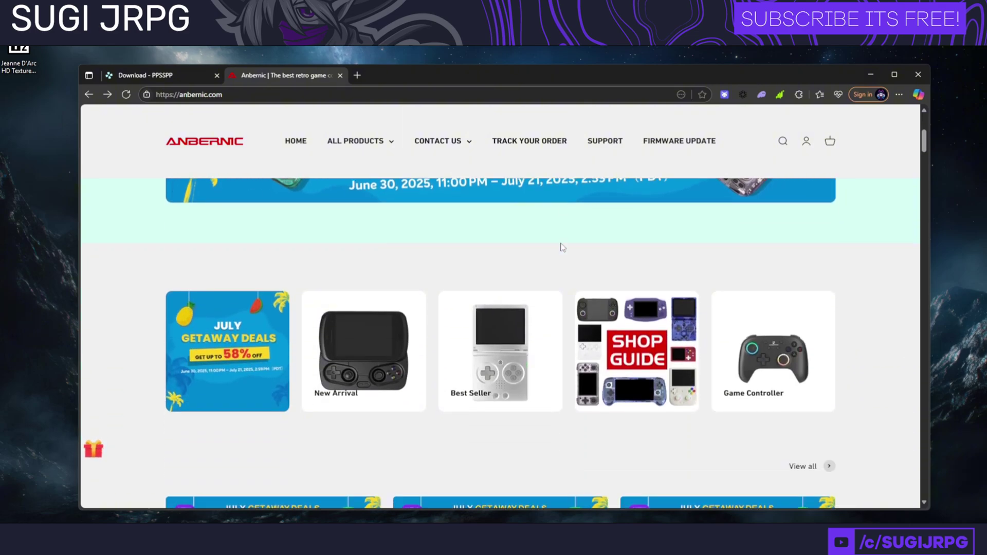
scroll(562, 247, down, 5)
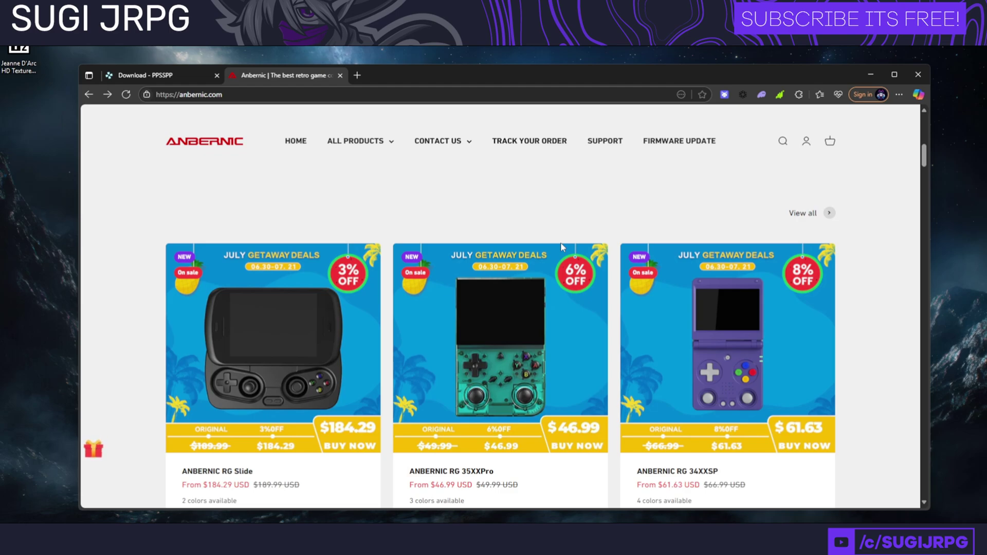
scroll(561, 243, down, 1)
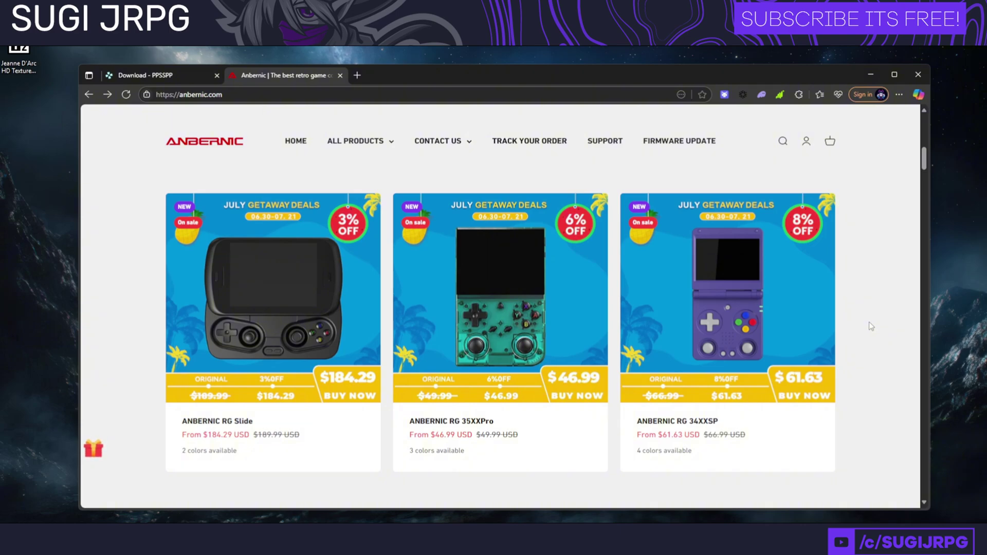
scroll(869, 326, down, 7)
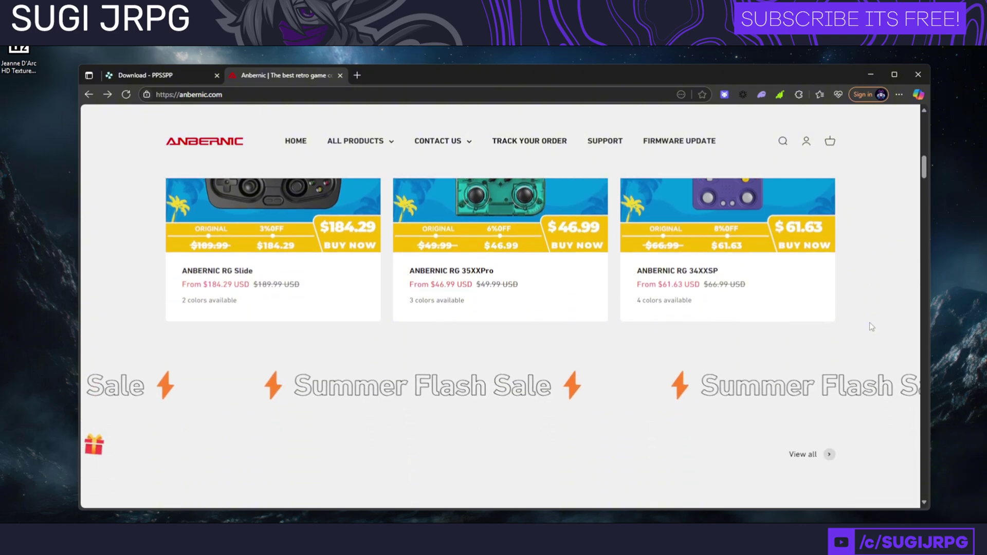
scroll(872, 326, down, 1)
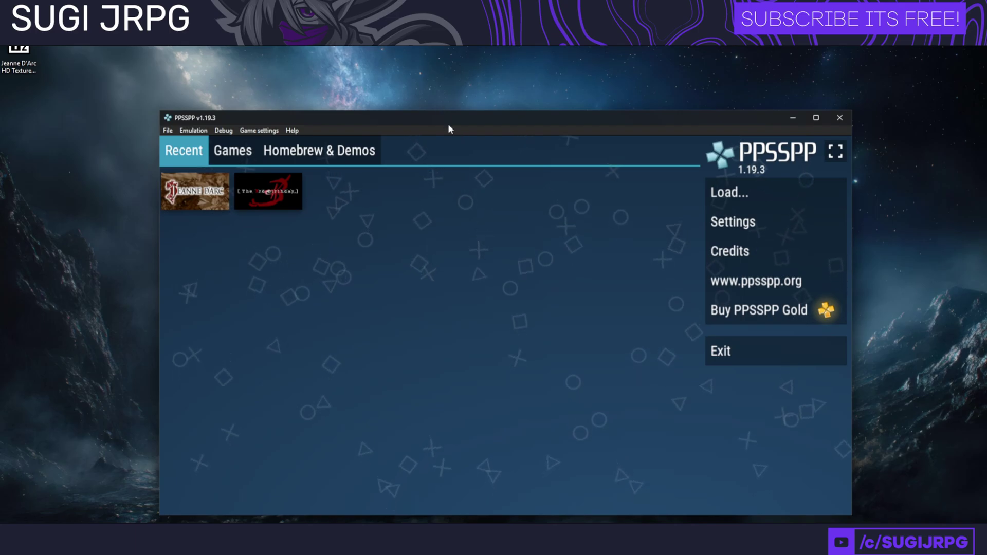
- Switch to the PPSSPP emulator and open the texture replacement settings in its developer tools
drag(448, 125, 449, 82)
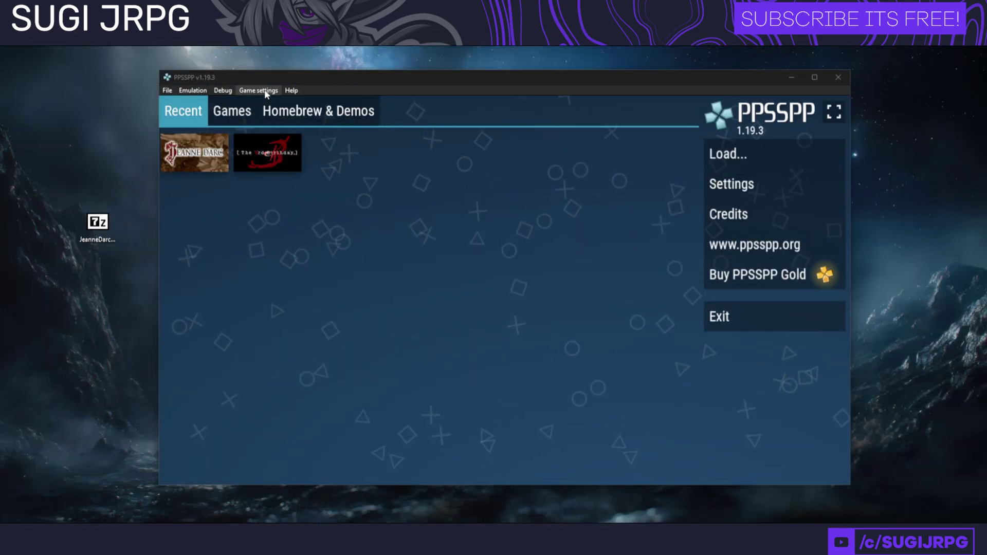
click(263, 91)
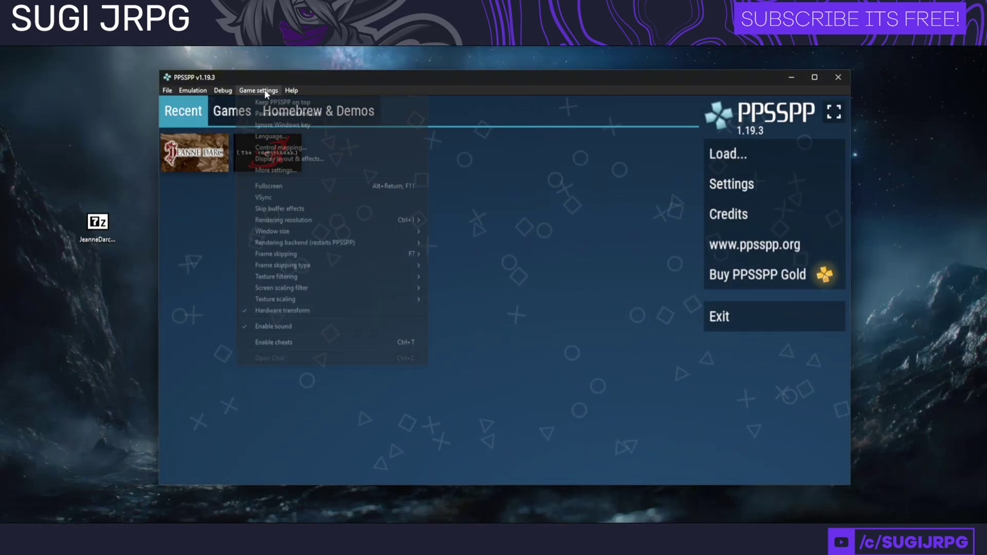
click(288, 170)
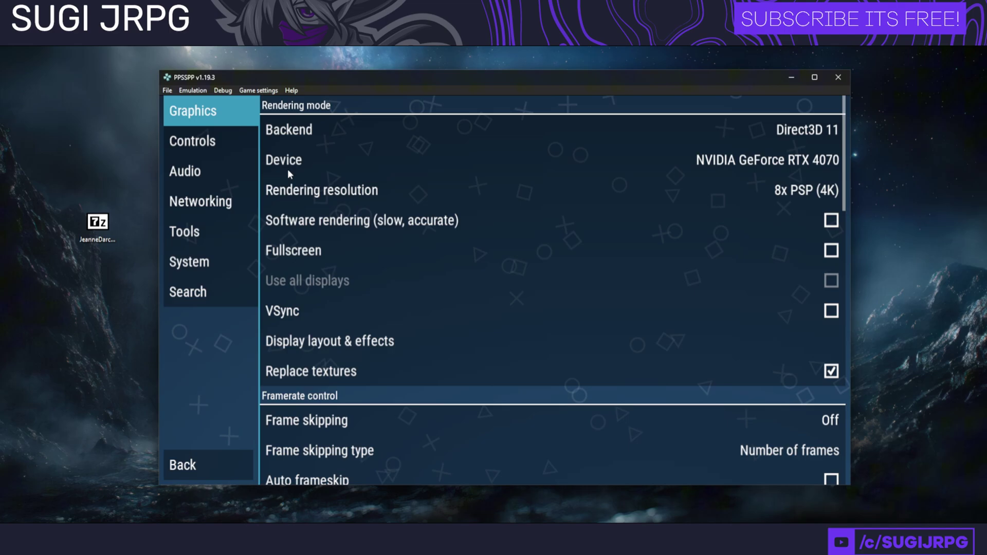
click(227, 236)
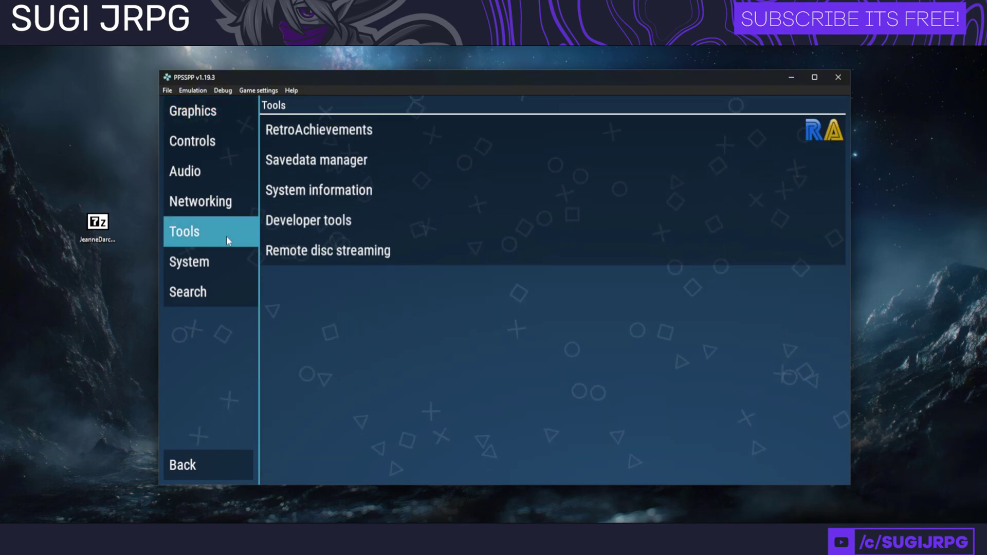
click(347, 226)
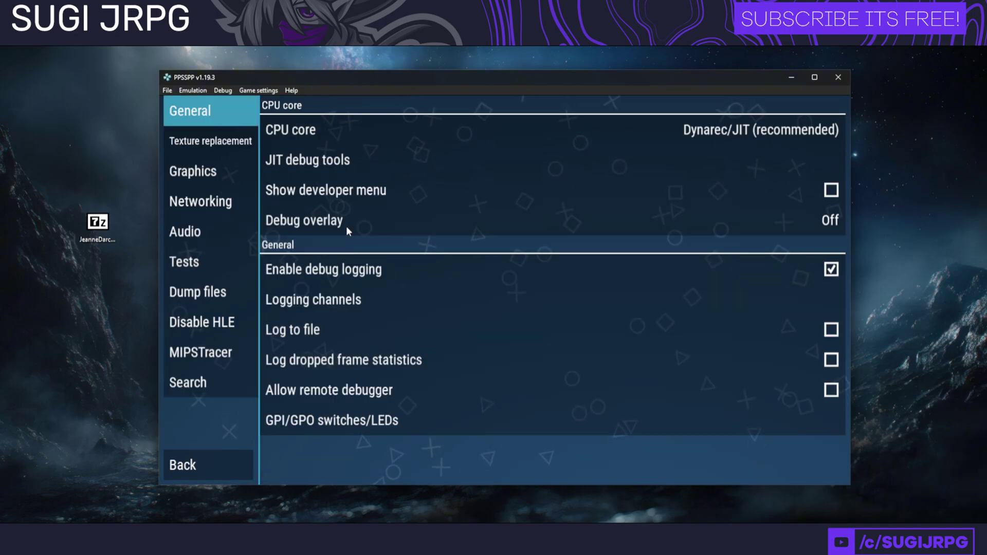
click(200, 144)
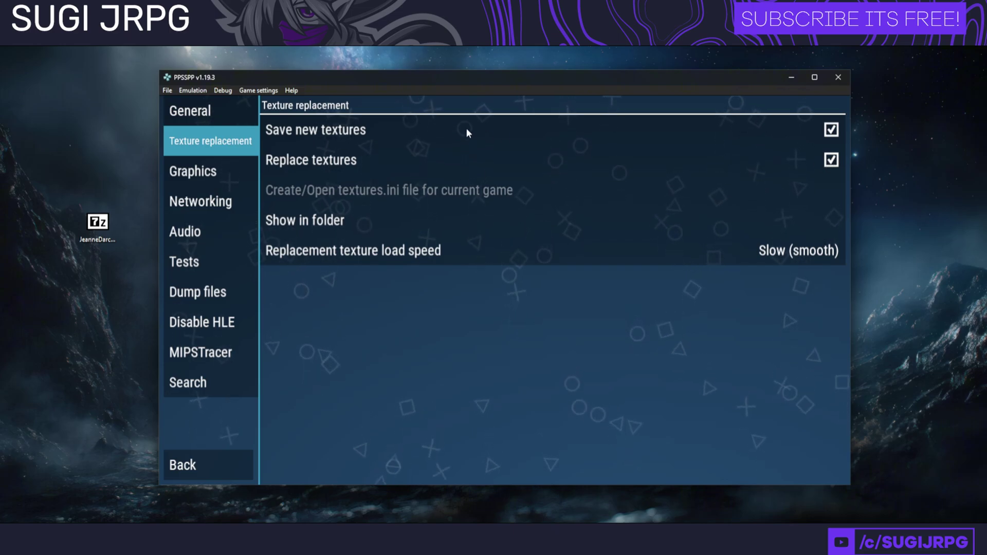
- Set the replacement texture load speed to Slow (smooth) and return to the emulator's main screen
click(444, 251)
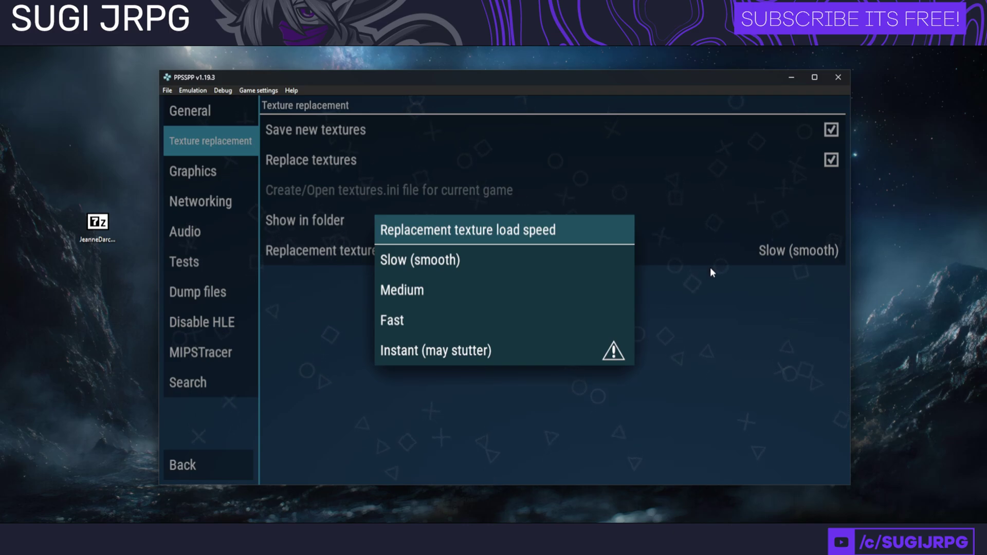
click(550, 260)
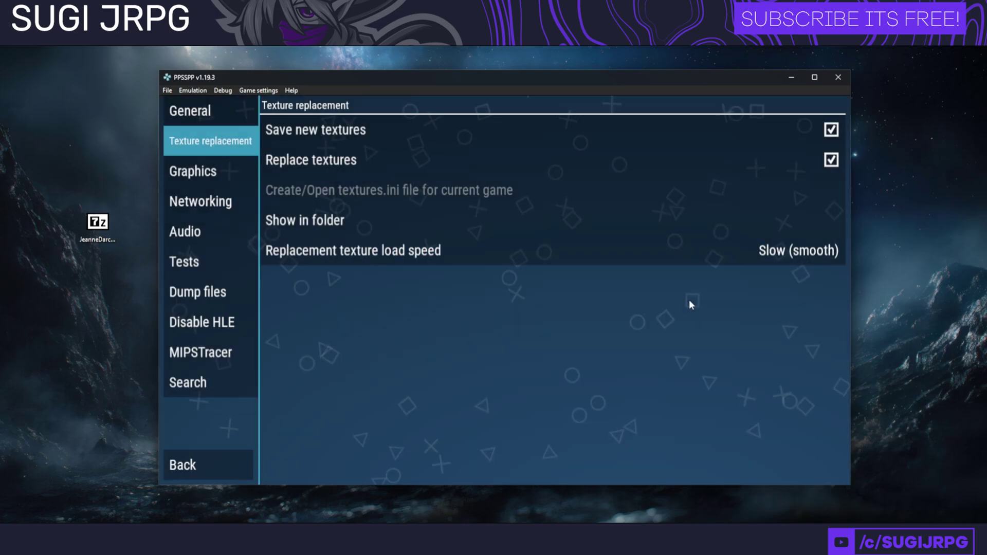
click(192, 466)
click(193, 465)
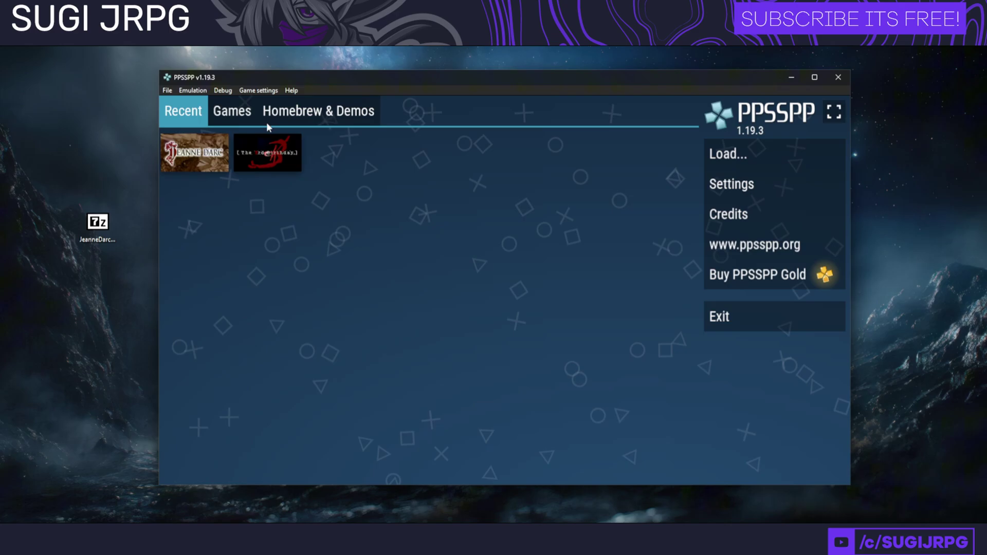
- Review the graphics settings, examining the rendering resolution choices and the texture upscaling and filtering options
click(258, 90)
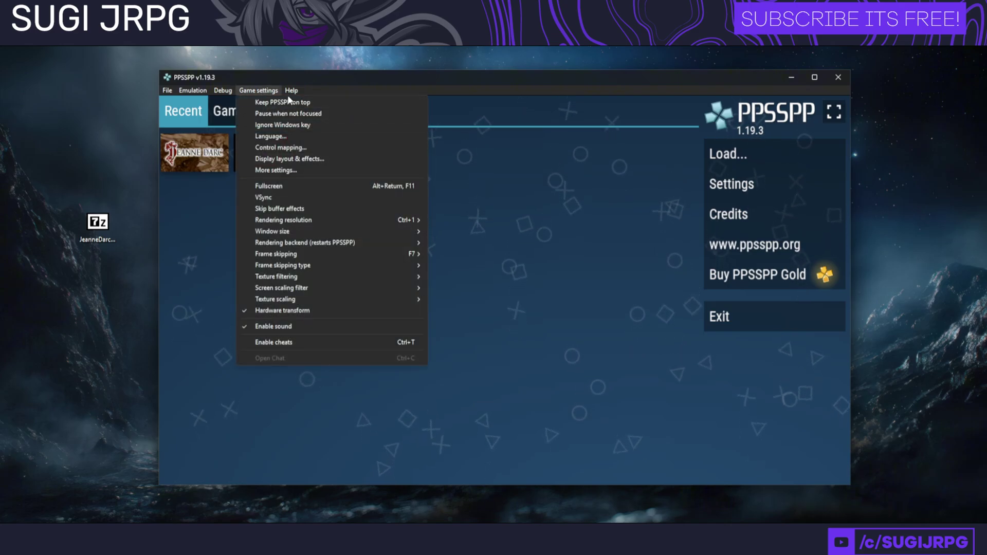
click(295, 171)
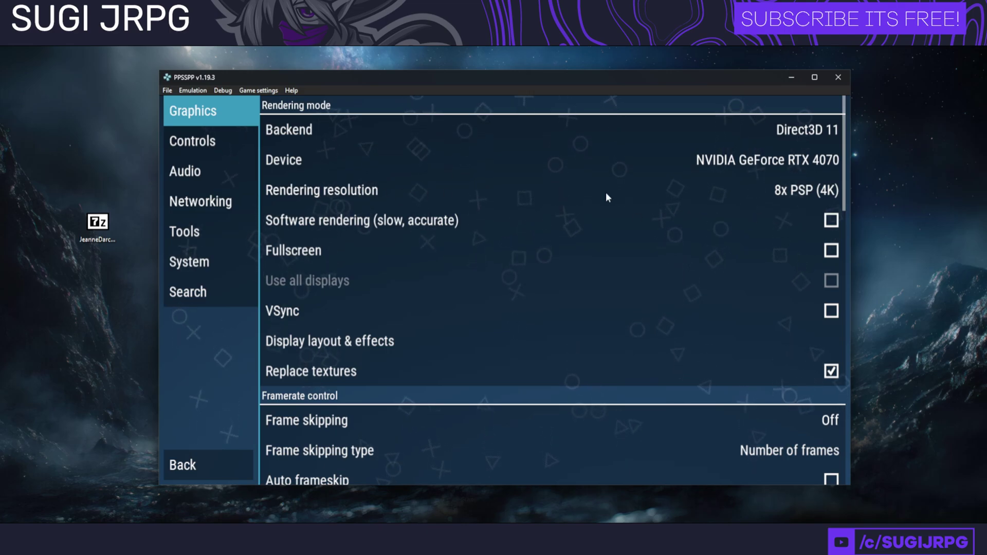
click(756, 195)
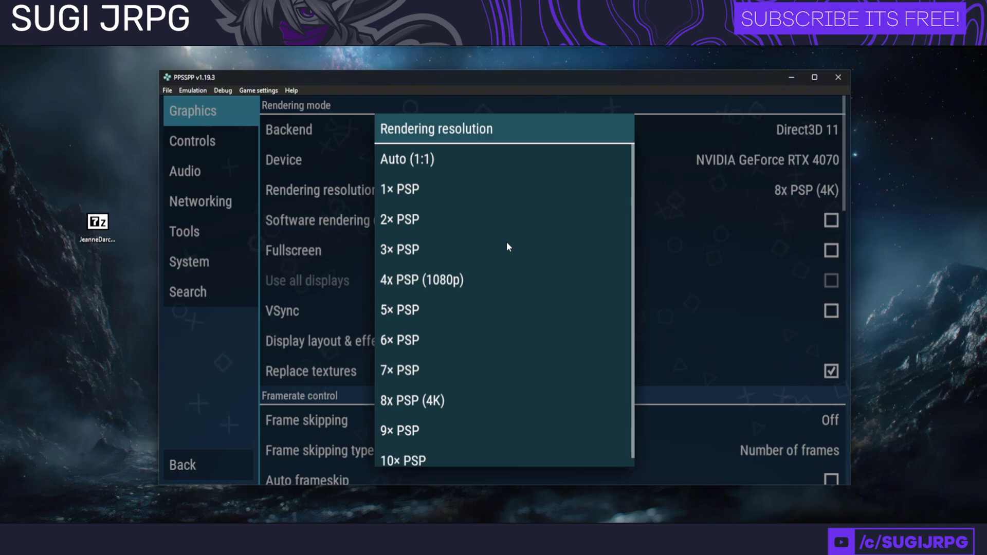
scroll(382, 280, down, 1)
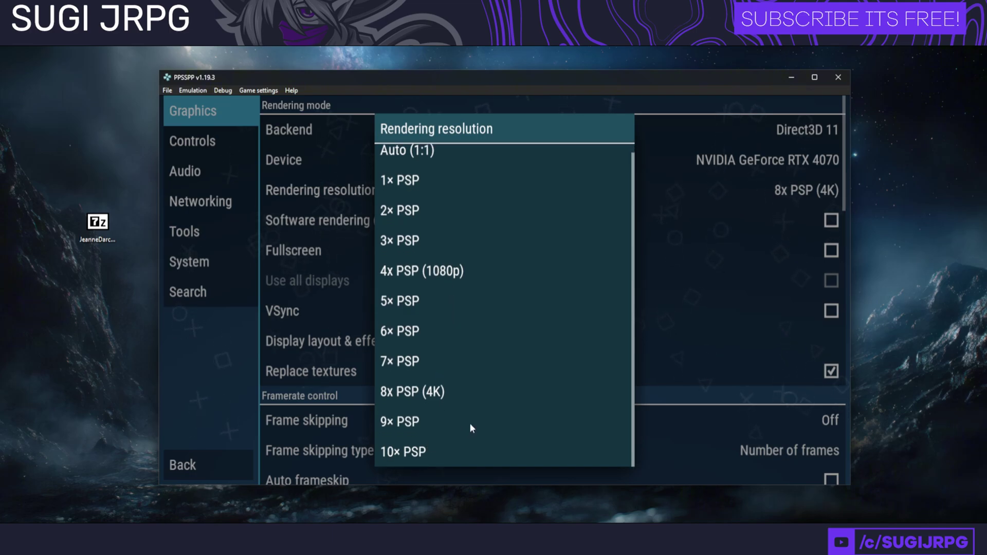
click(699, 231)
scroll(619, 266, down, 6)
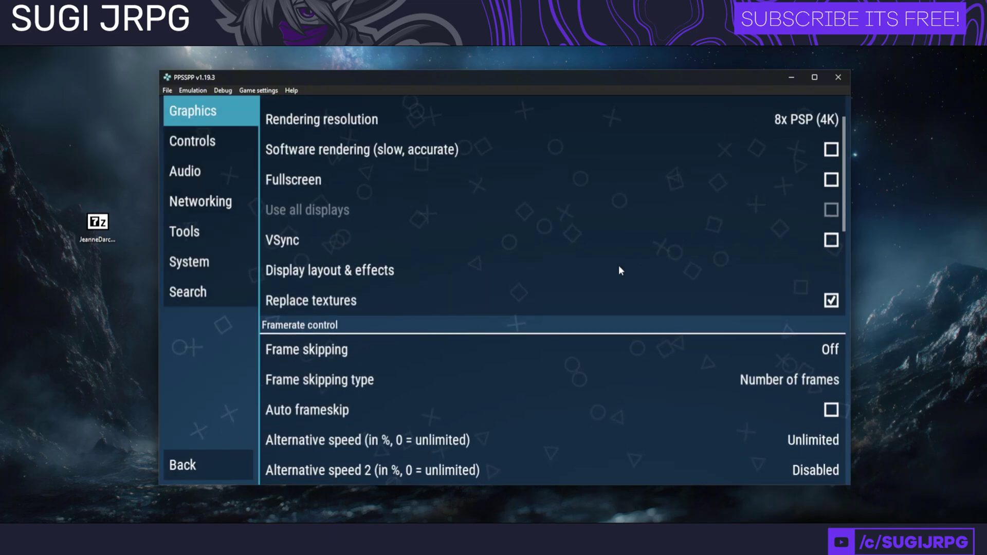
scroll(618, 266, down, 10)
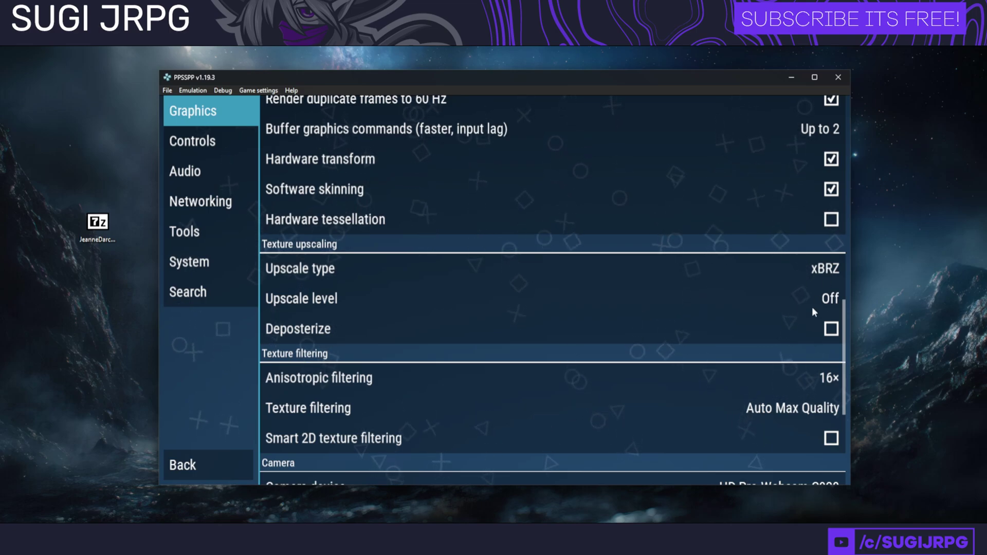
scroll(767, 282, up, 12)
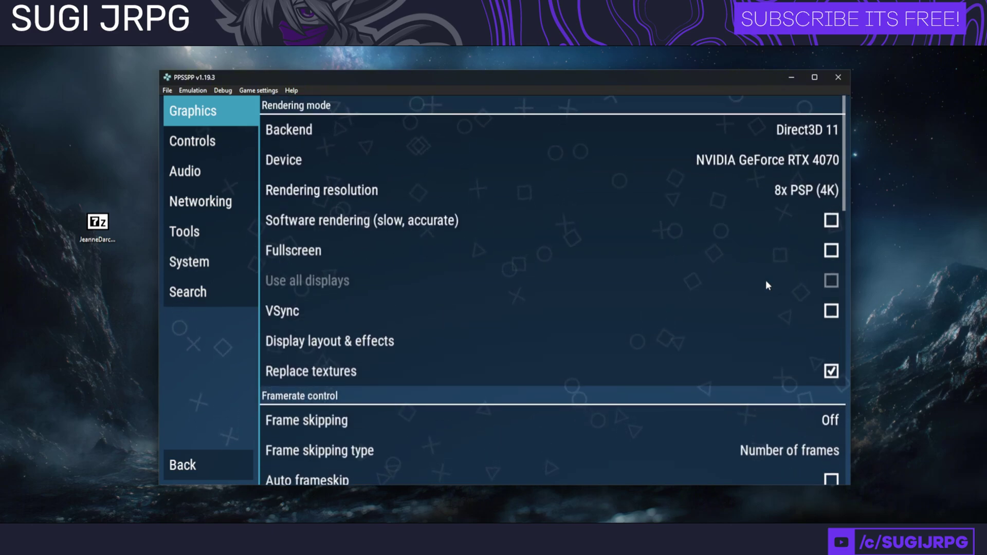
click(178, 467)
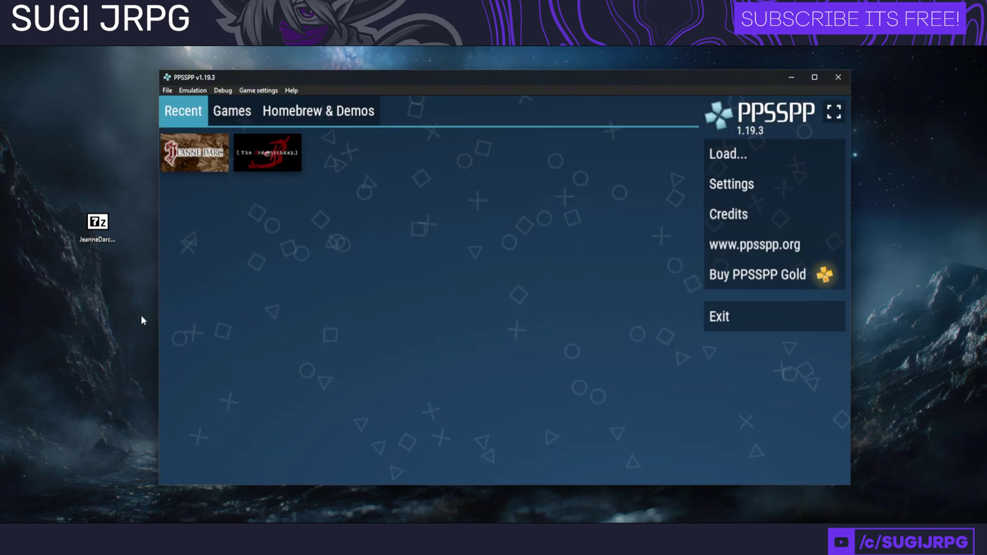
- Install the texture pack from JeanneDarc_NTSC-U_UCUS98700_v1.zip on the desktop into PPSSPP, without deleting the ZIP file
drag(109, 232, 316, 248)
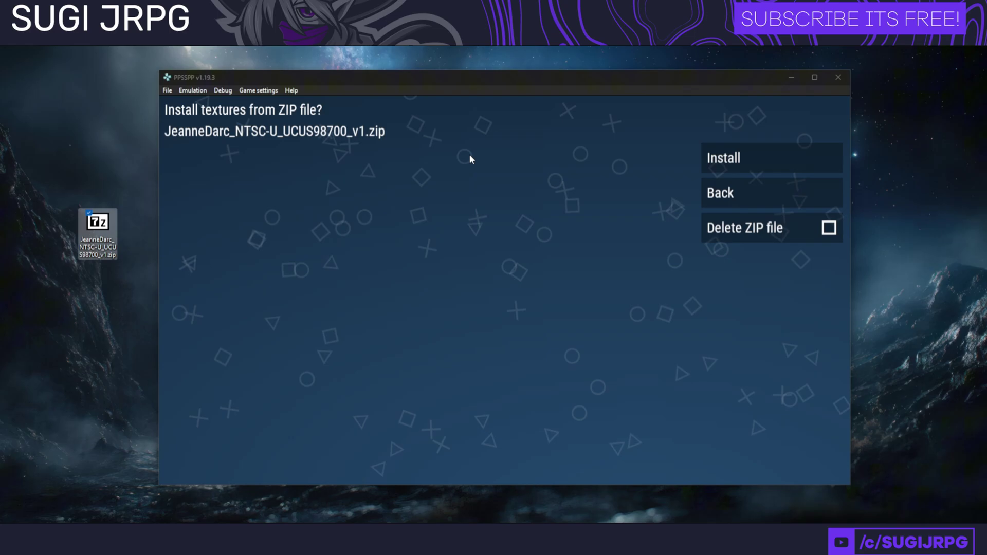
click(710, 162)
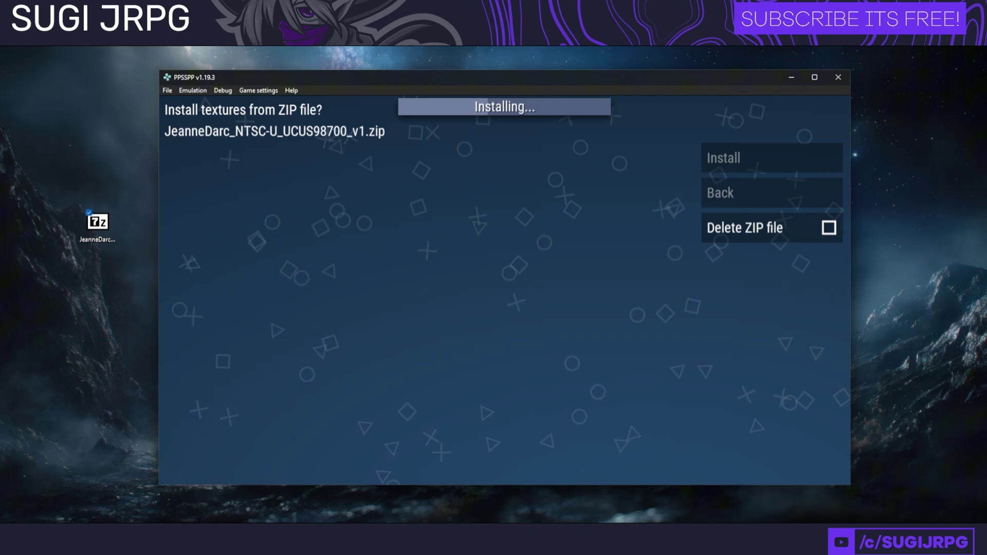
- Switch to File Explorer and open the TEXTURES folder inside Documents > PPSSPP > PSP
key(alt+Tab)
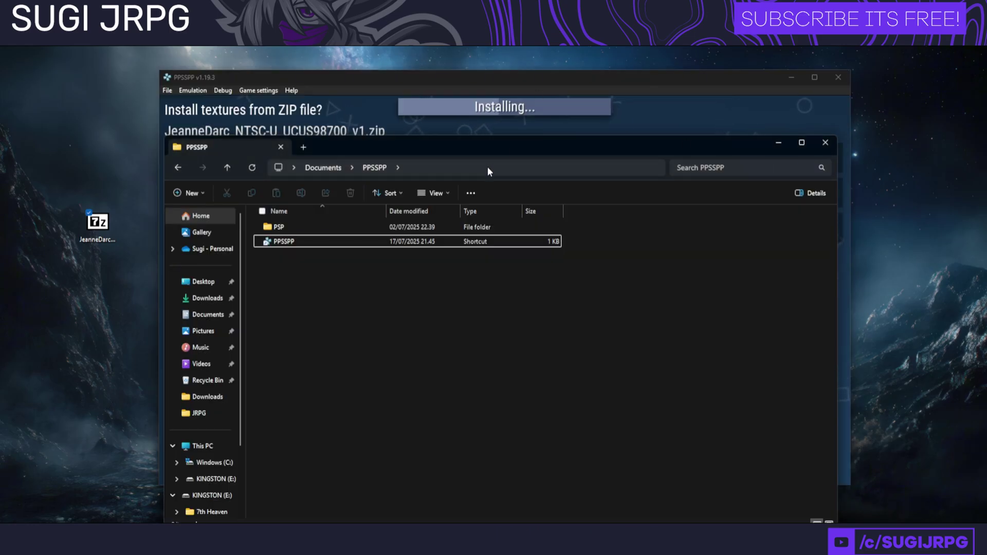
drag(488, 153, 498, 104)
click(310, 177)
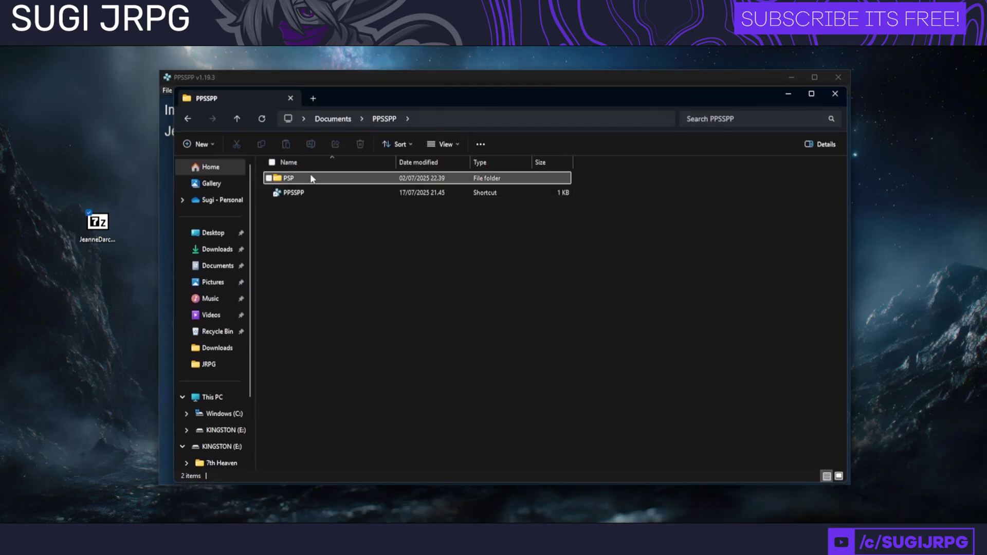
double_click(310, 178)
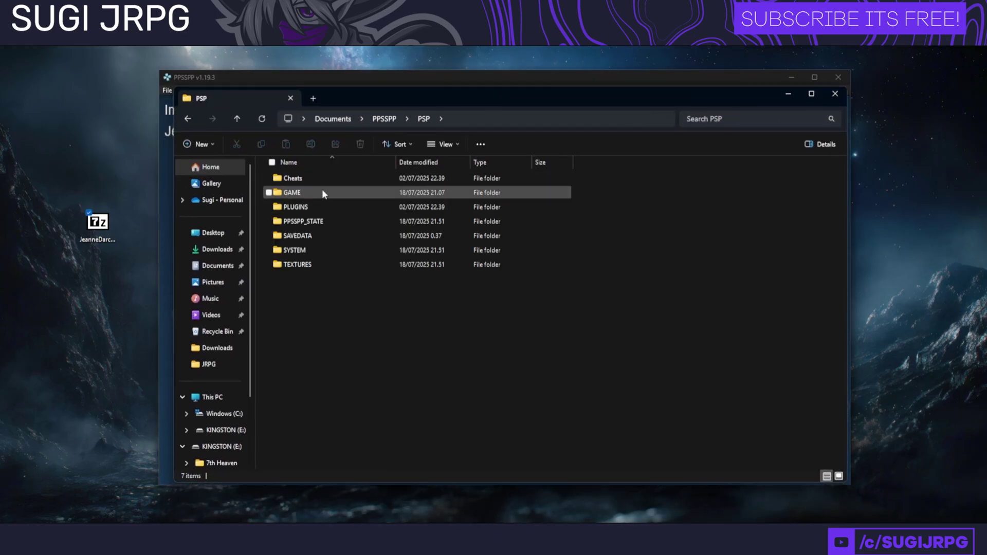
double_click(313, 265)
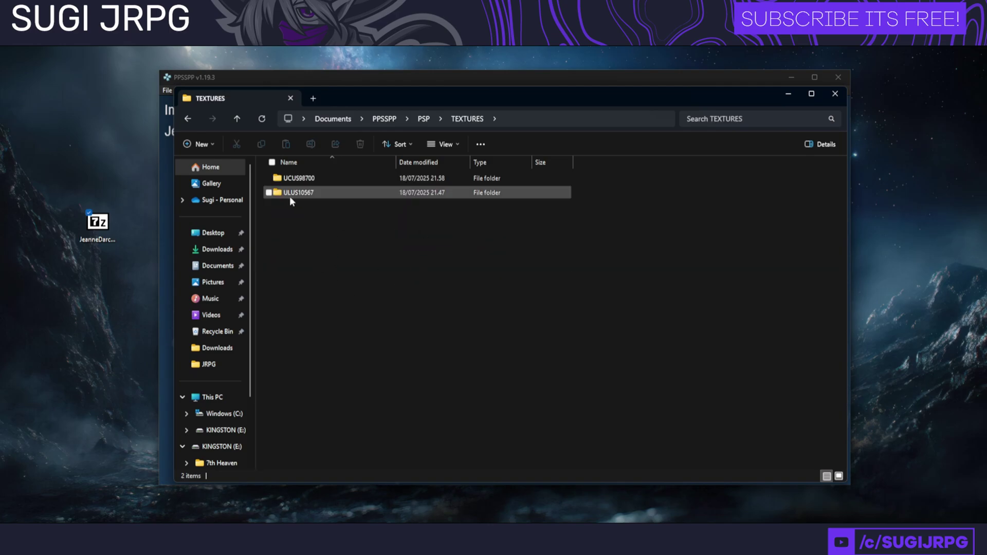
- Check the details of the ULUS10567 texture folder, switch to PPSSPP and leave the texture installation screen for the main screen
mouse_move(298, 194)
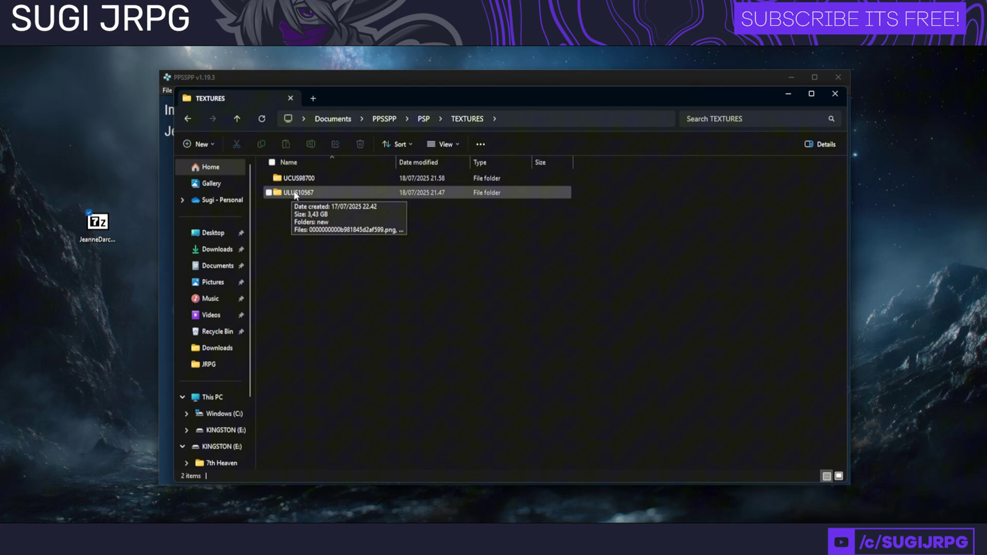
click(787, 96)
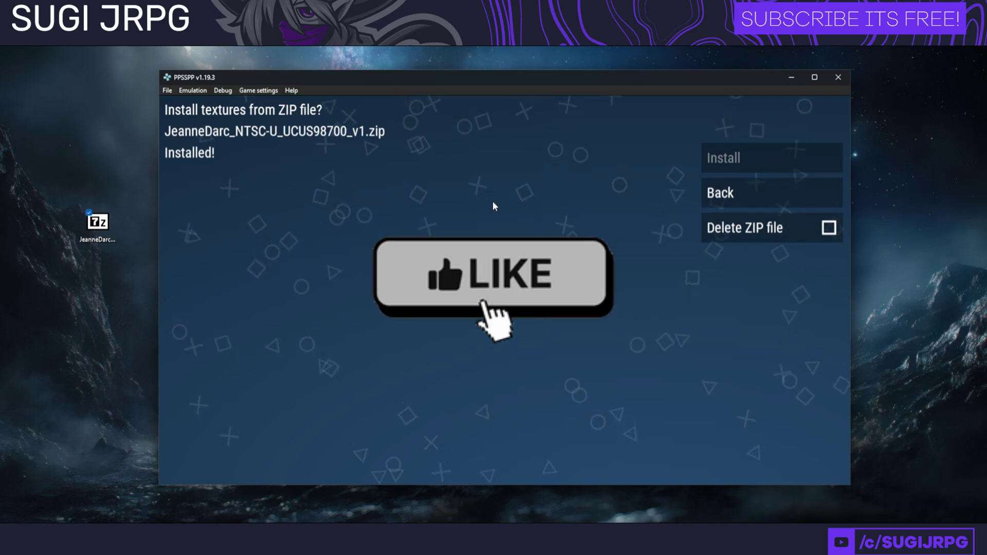
click(742, 188)
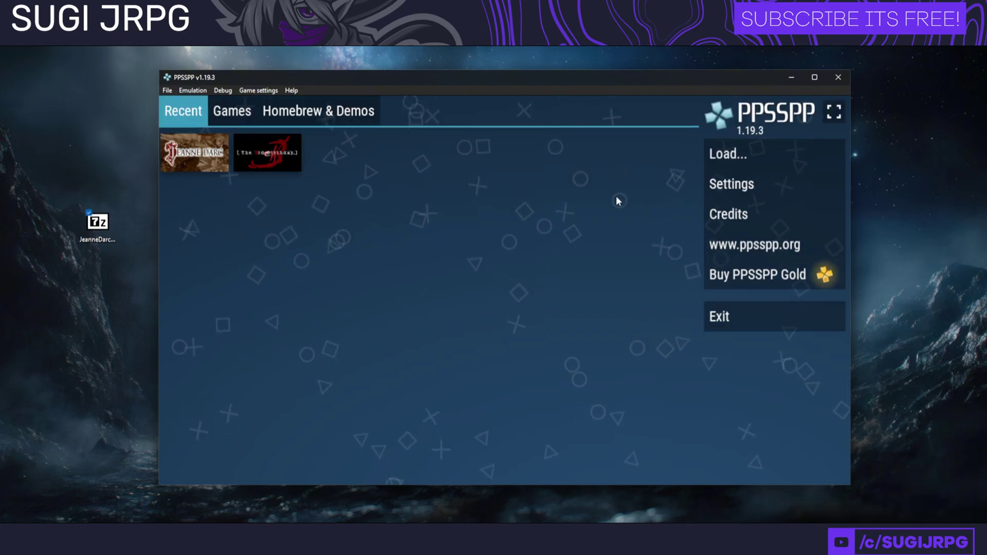
- Examine the game information pages of Jeanne d'Arc and The 3rd Birthday, comparing their game IDs with the texture folder names
click(225, 163)
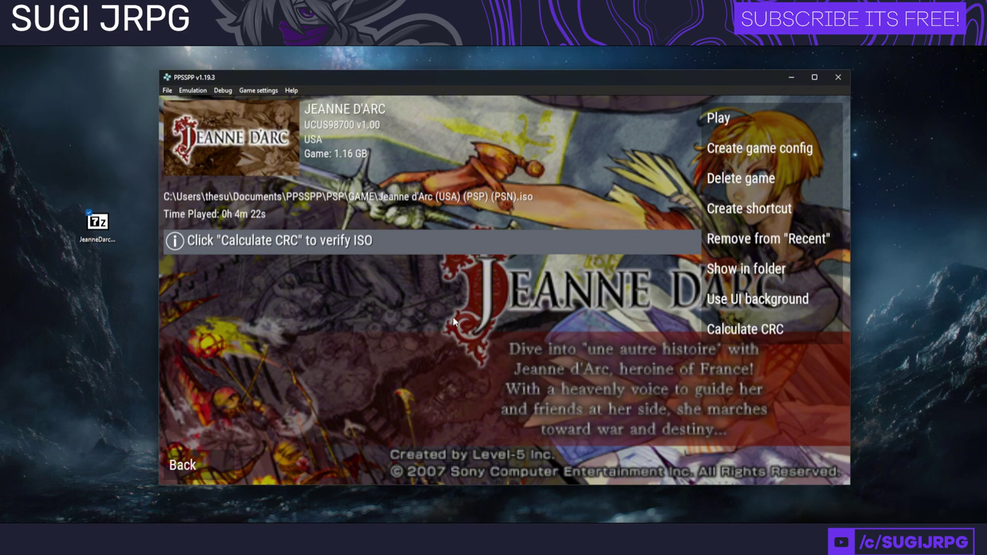
click(196, 459)
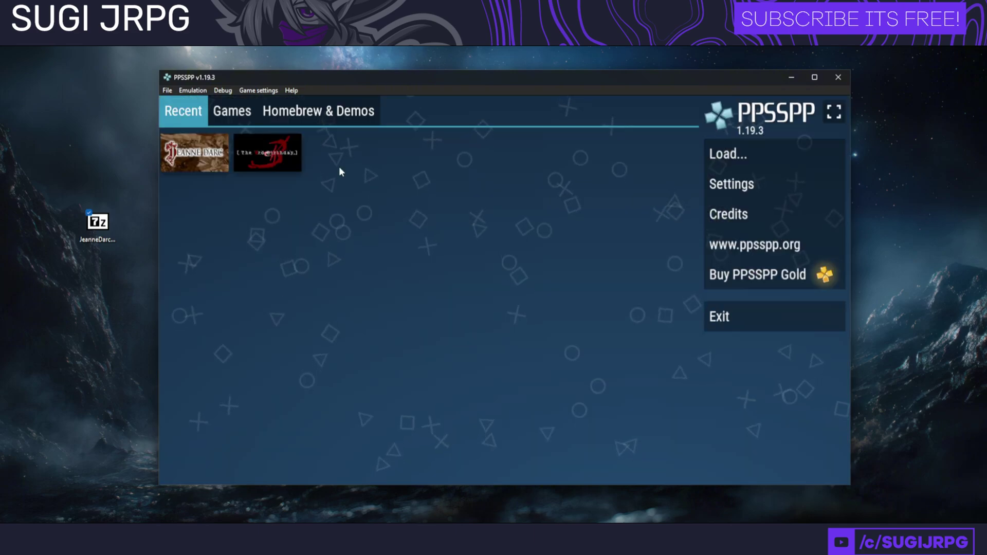
click(272, 158)
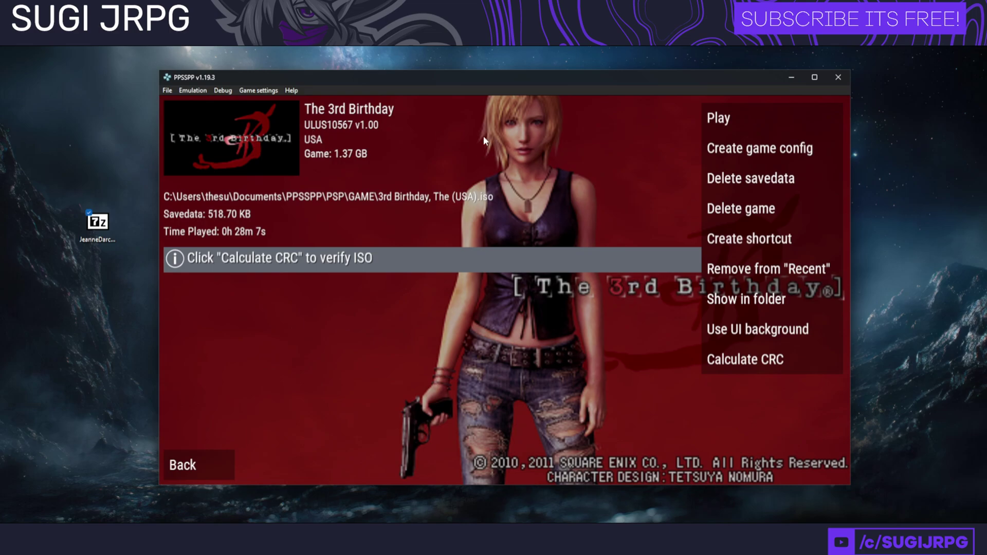
click(203, 459)
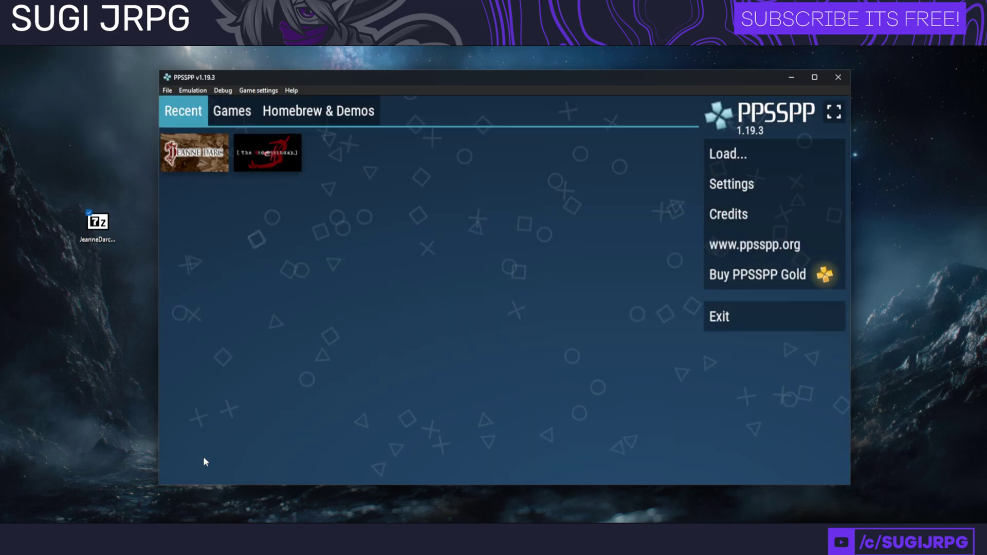
- Launch Jeanne d'Arc from the recent games and load its saved state
click(199, 164)
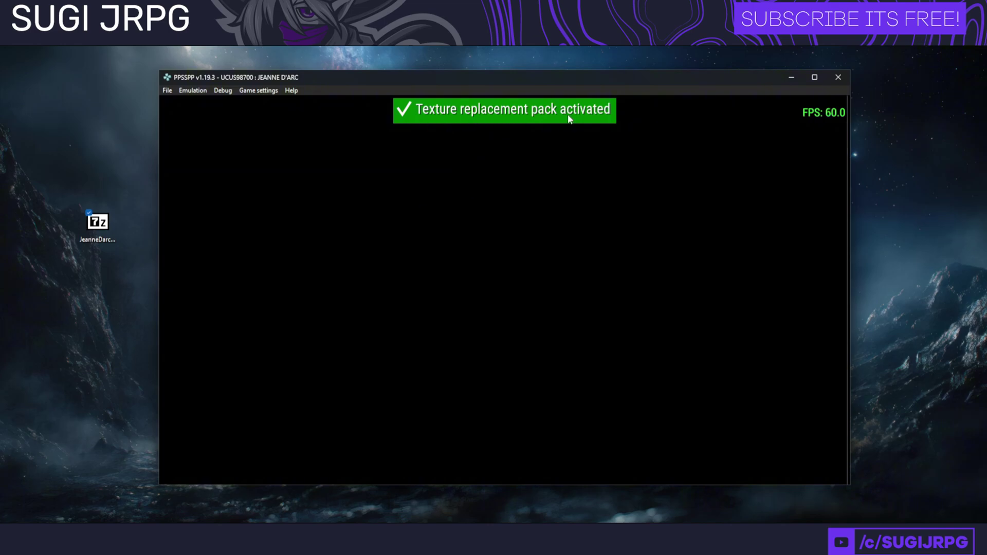
click(208, 90)
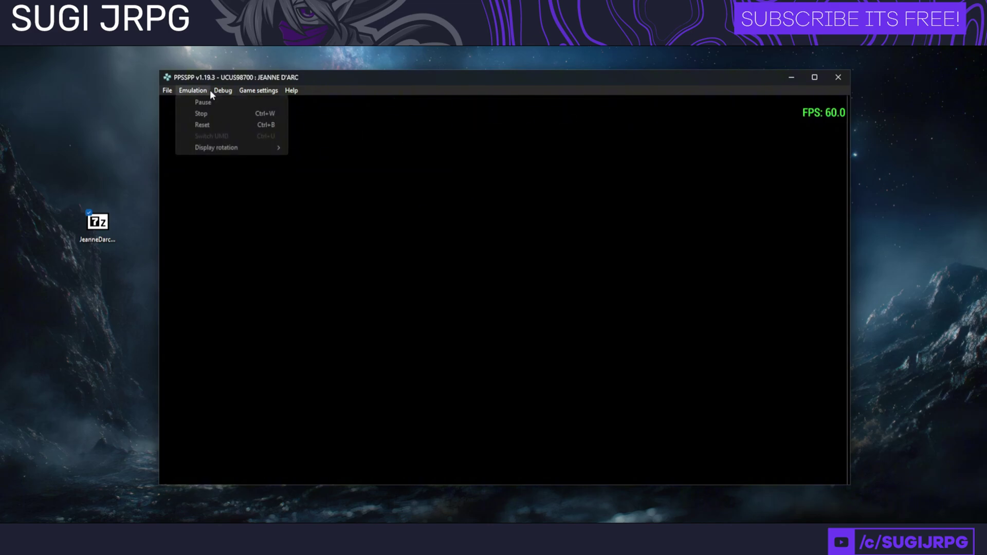
mouse_move(167, 90)
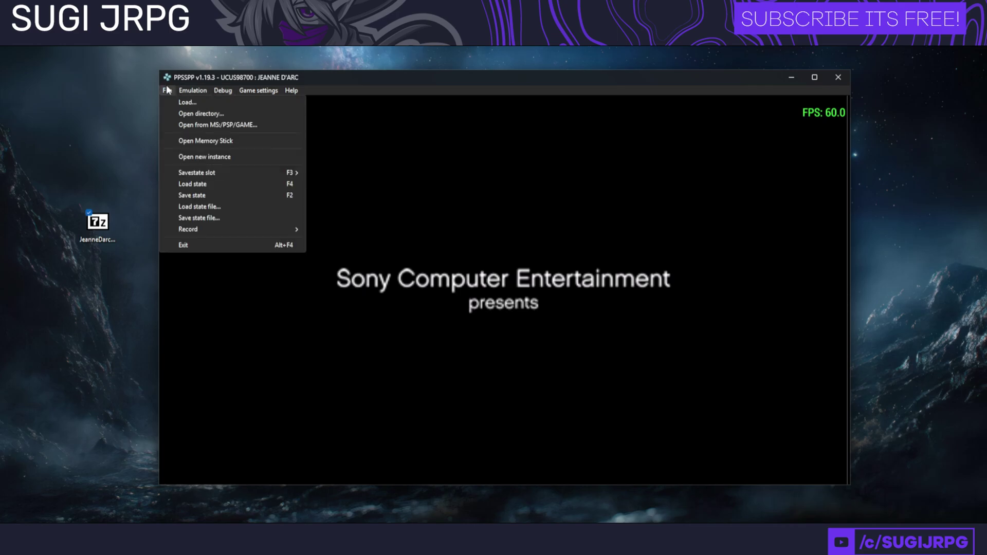
click(220, 183)
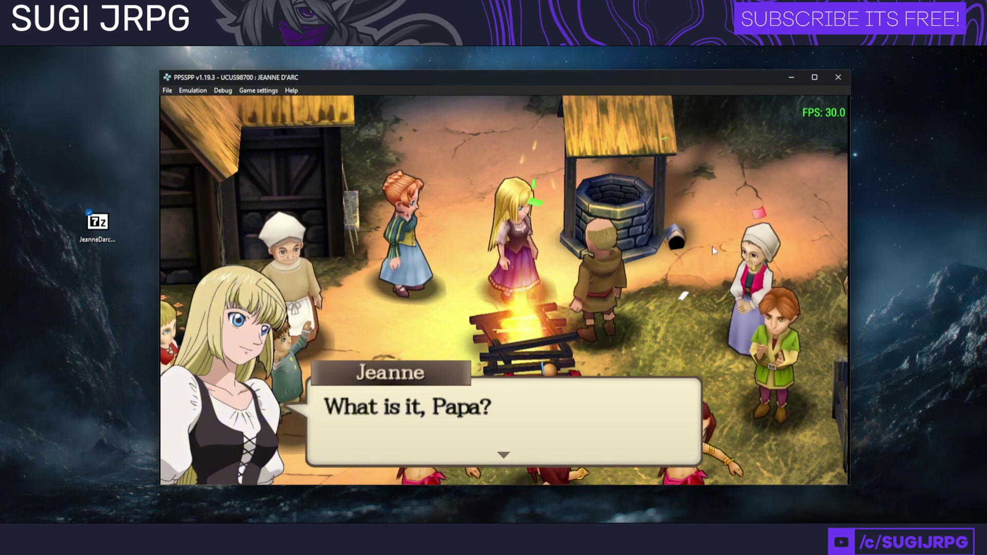
- Advance the village conversation between Jeanne and Jacques and skip ahead to the Stage 1 battle
key(z)
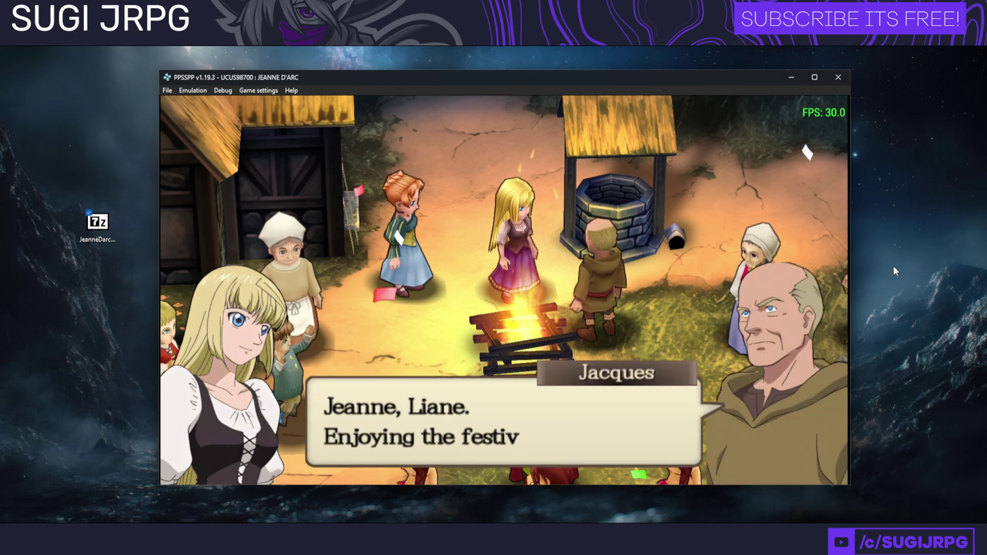
key(z)
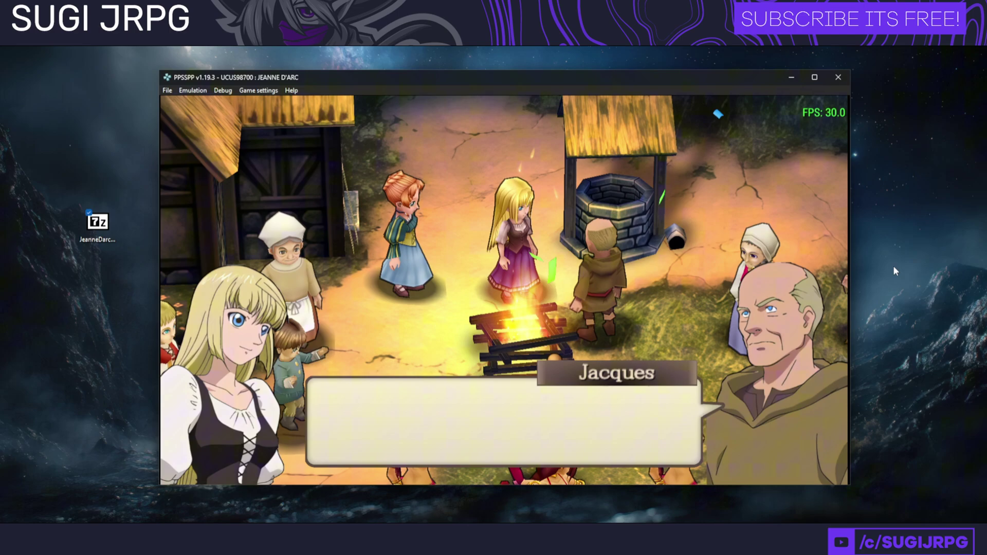
key(z)
key(space)
key(s)
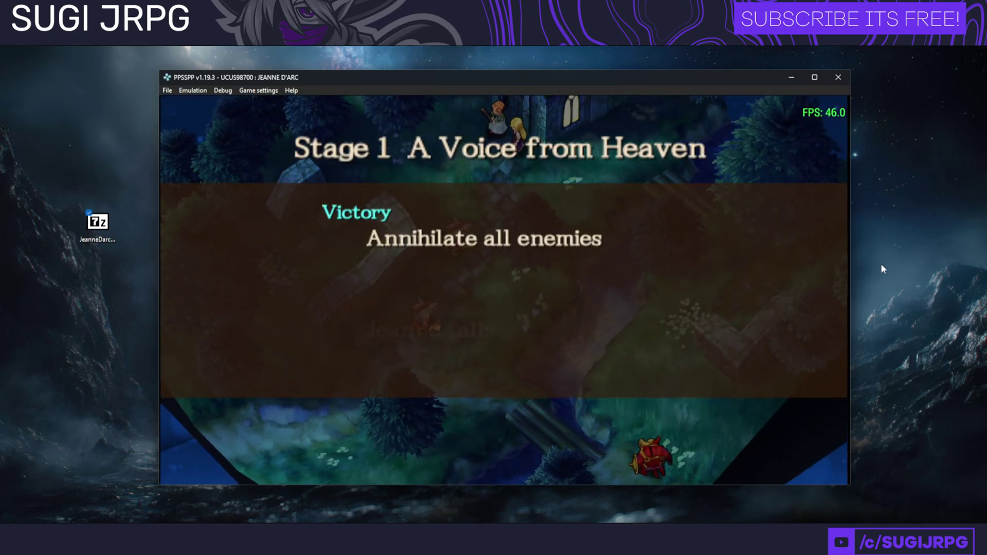
- Dismiss the Stage 1 victory conditions and page through the Combat help to its end
key(z)
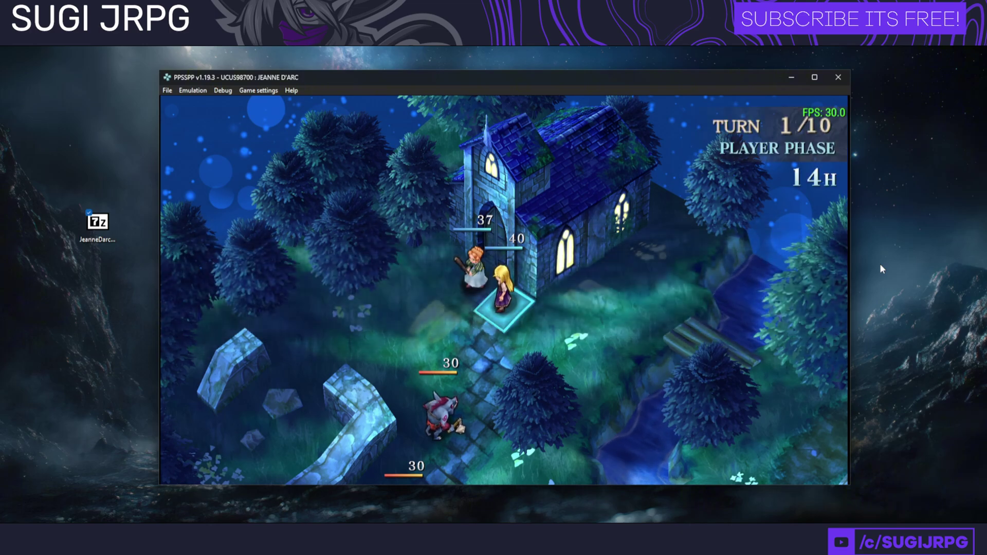
key(z)
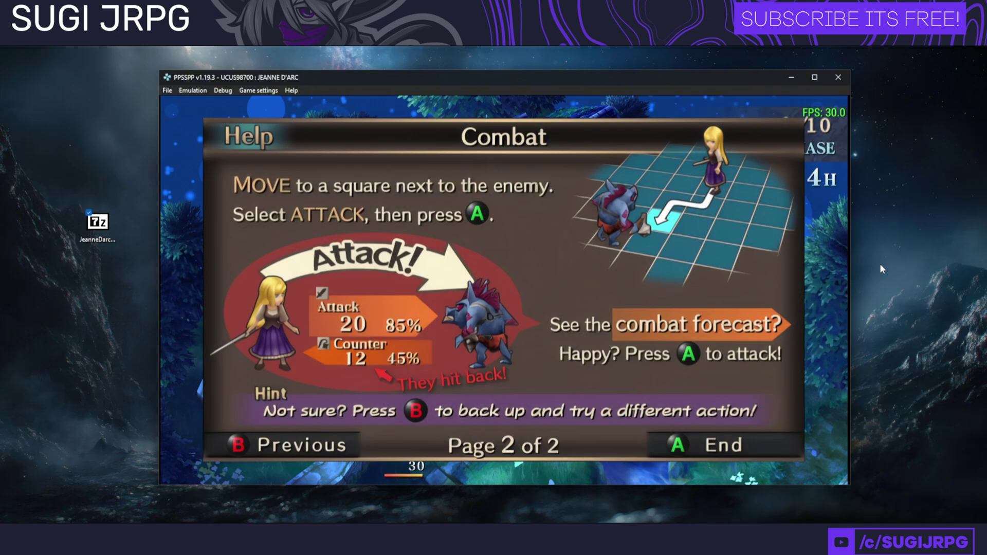
key(z)
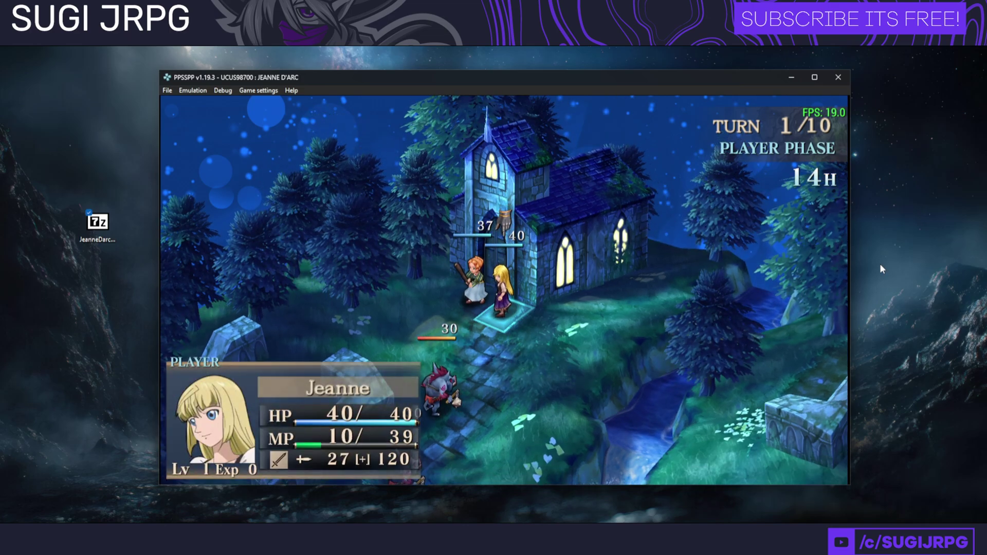
- Use the Move command to bring Jeanne down from the church to the square beside the nearest enemy
key(Down)
key(Down)
key(Up)
key(Up)
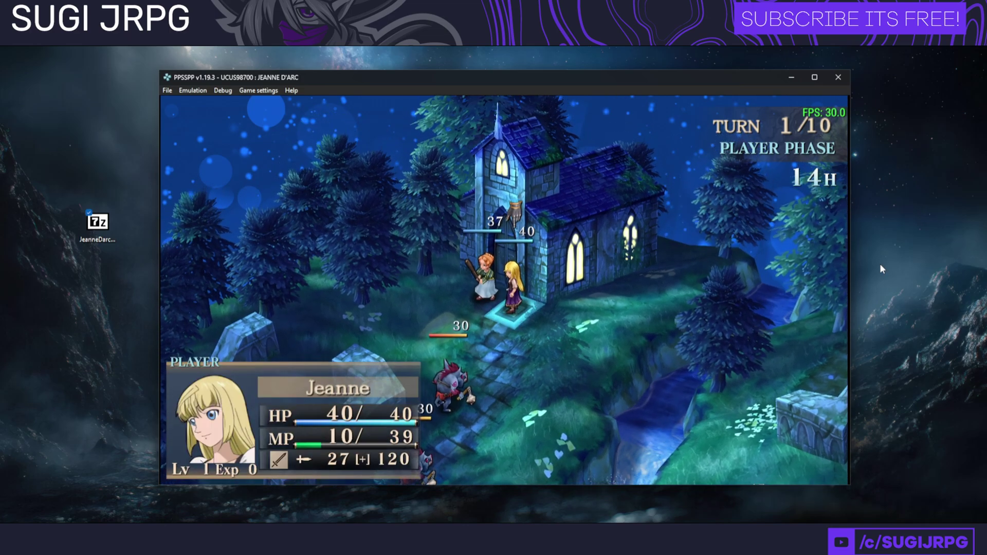
key(z)
key(Down)
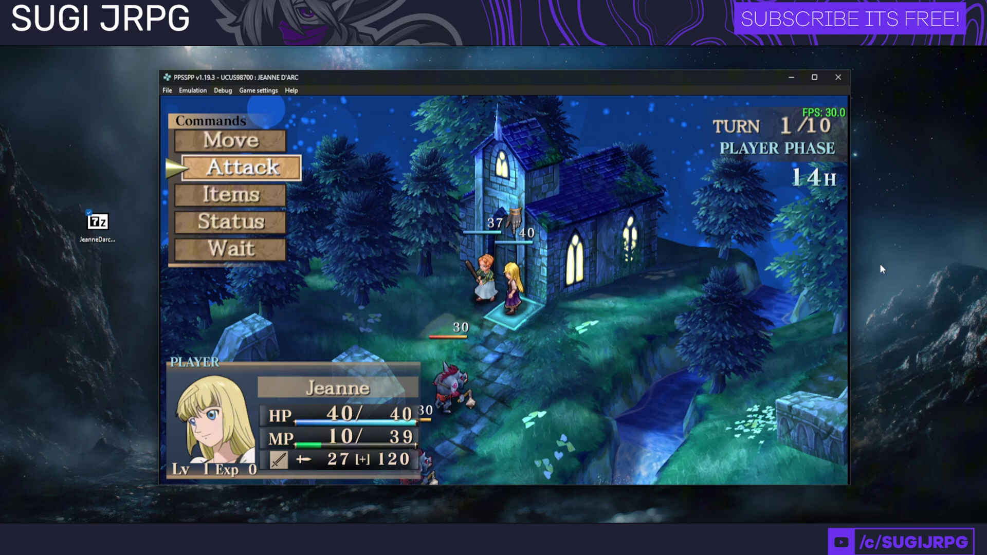
key(Up)
key(z)
key(Down)
key(Left)
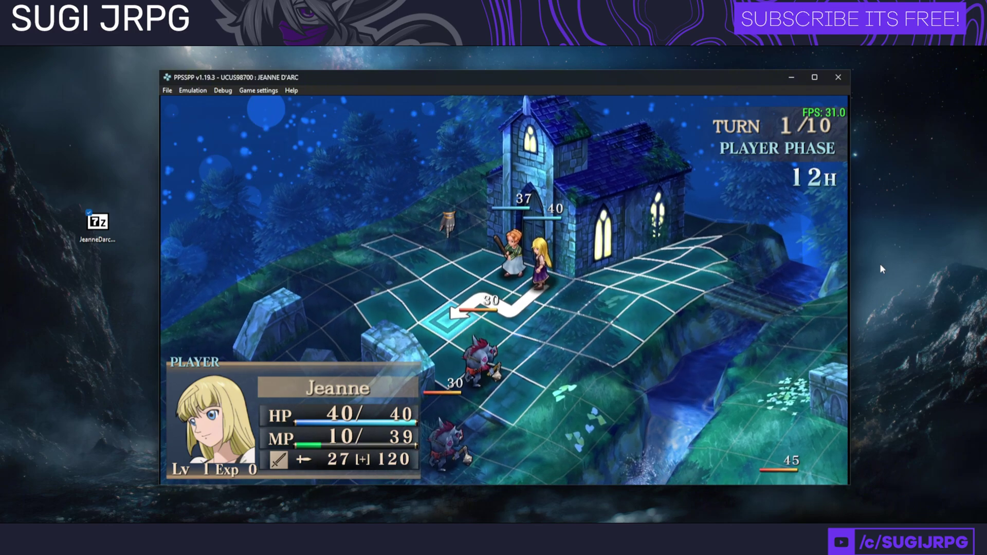
key(Down)
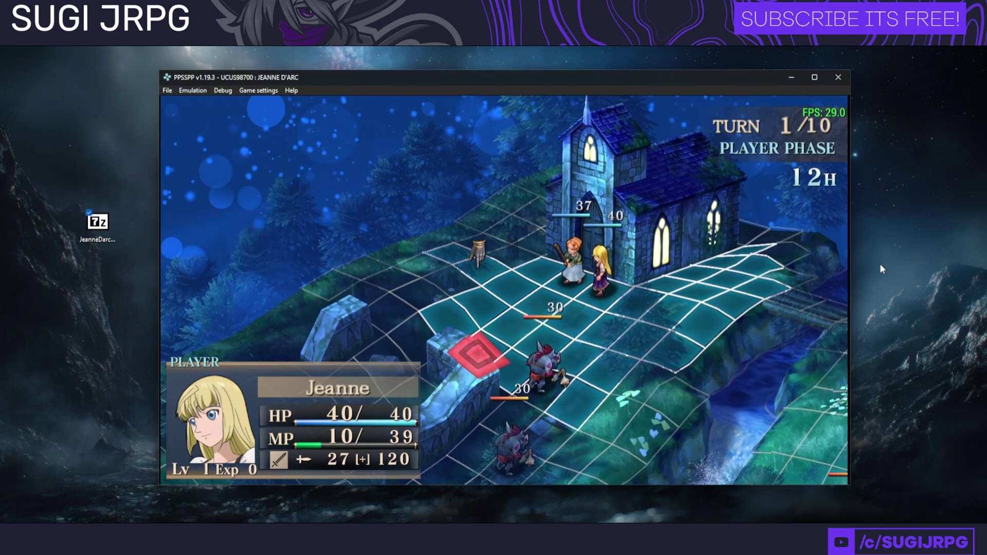
key(Up)
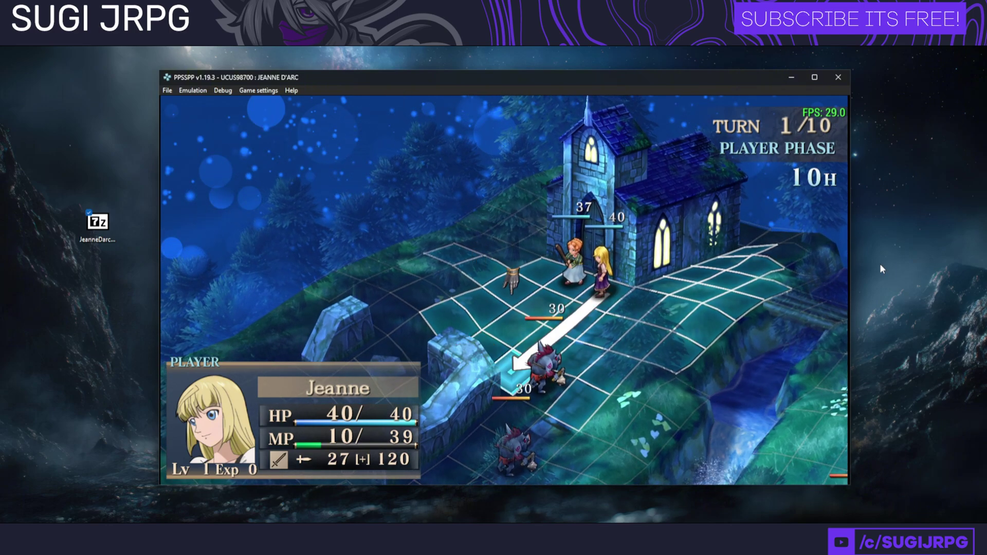
key(z)
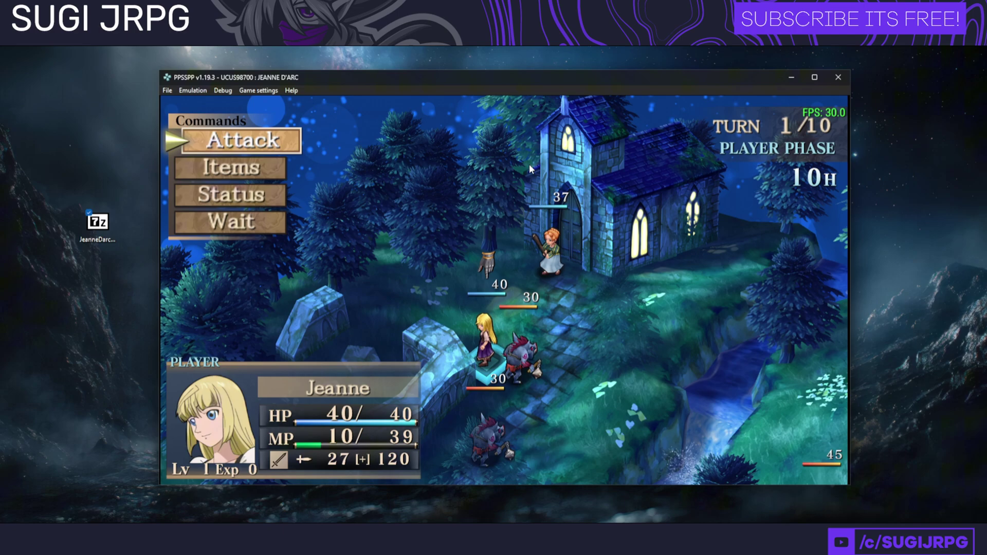
- Stop the running Jeanne d'Arc emulation and return to the emulator's main screen
click(169, 91)
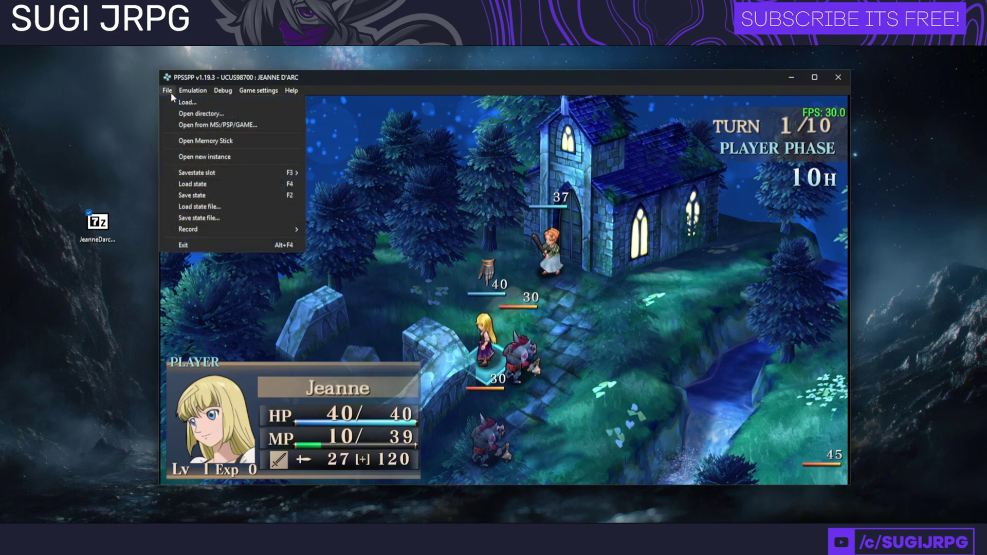
mouse_move(193, 90)
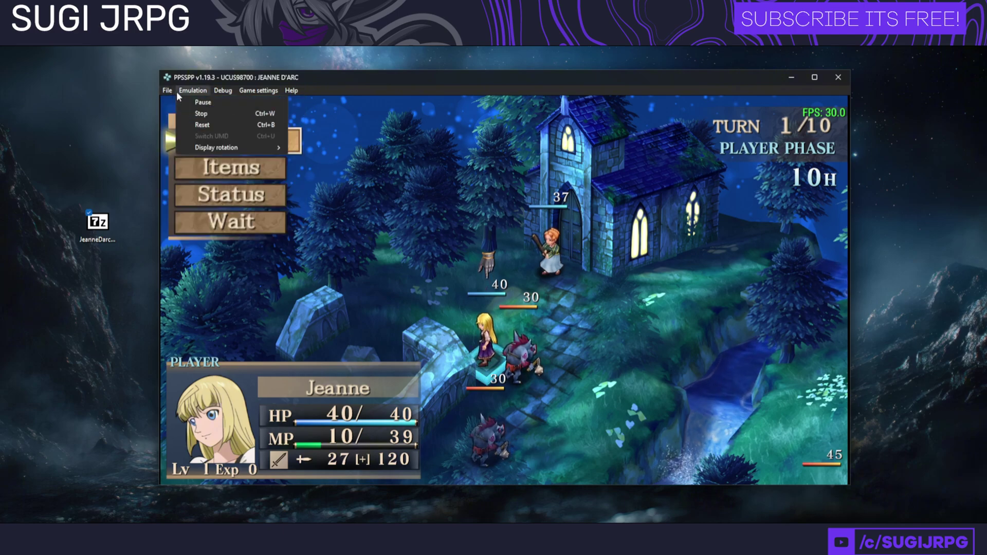
click(196, 114)
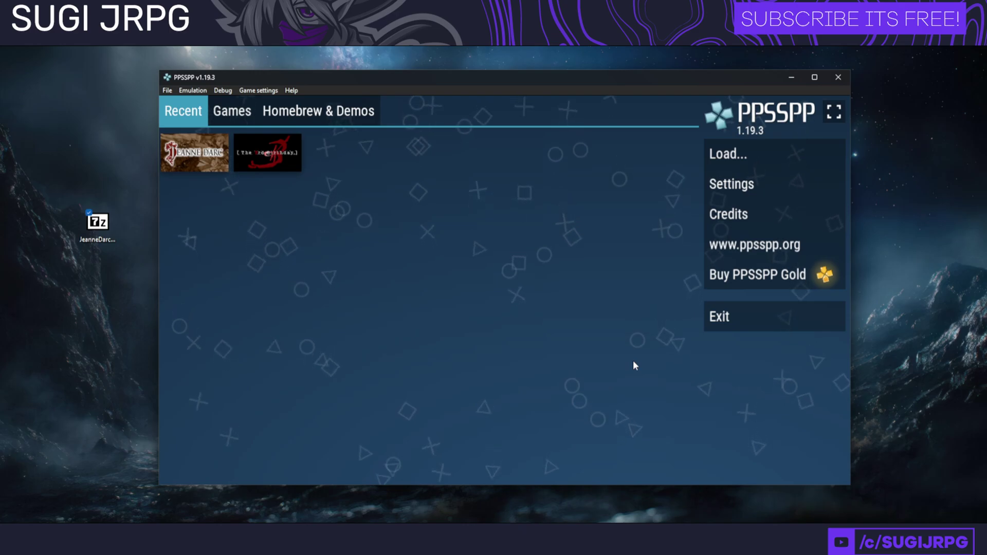